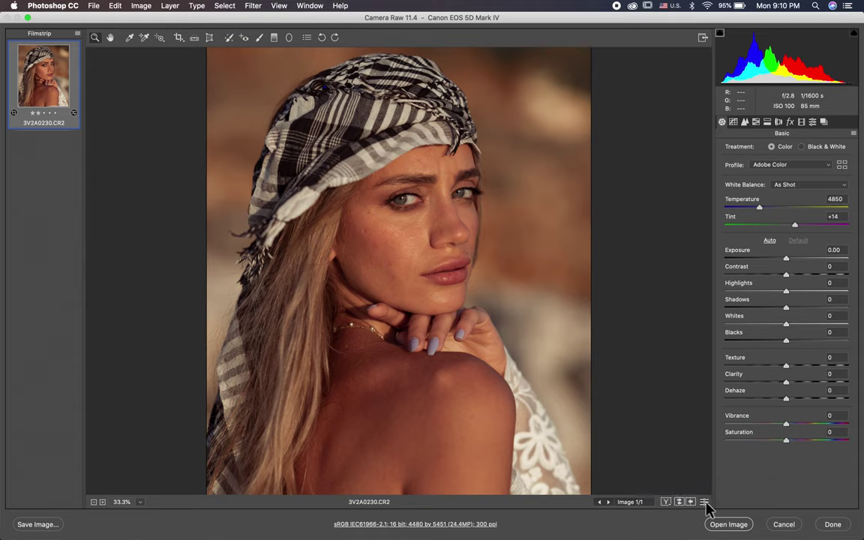
Step: Compare the Basic and HSL saturation adjustments with their defaults and review the HSL hue, saturation and luminance settings
click(705, 503)
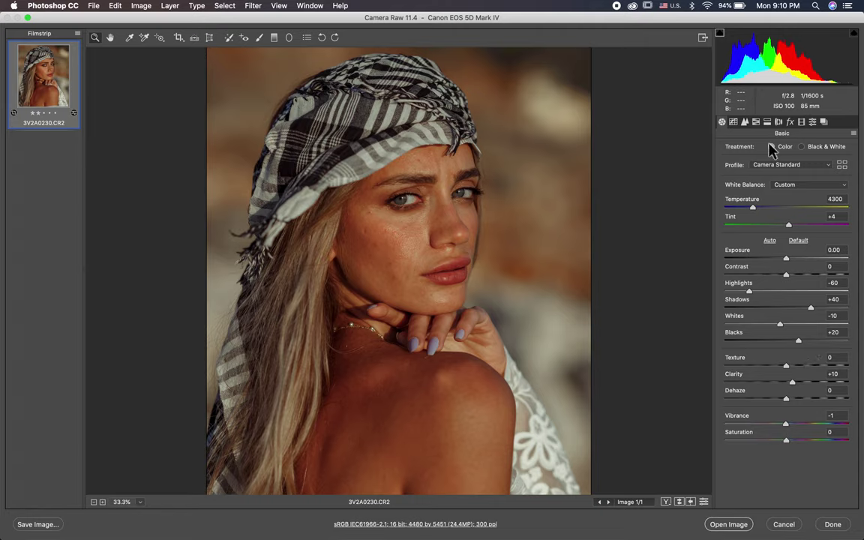
click(756, 122)
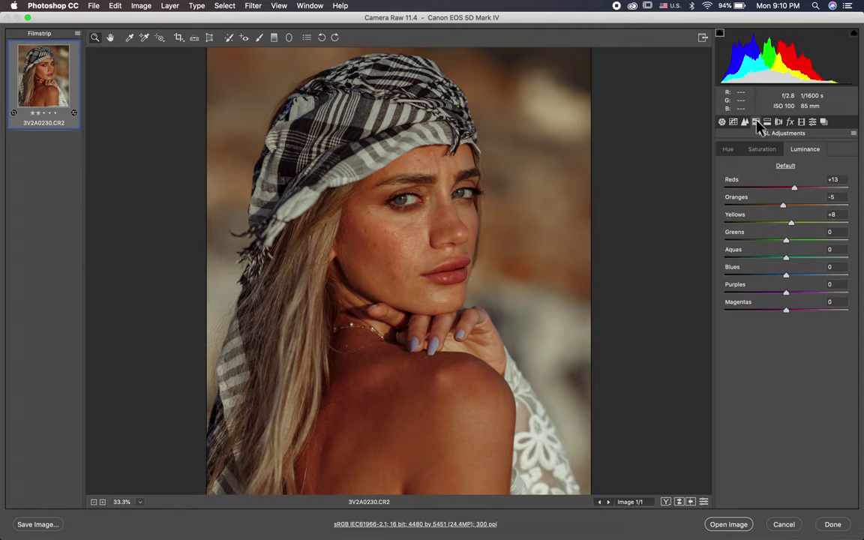
click(728, 150)
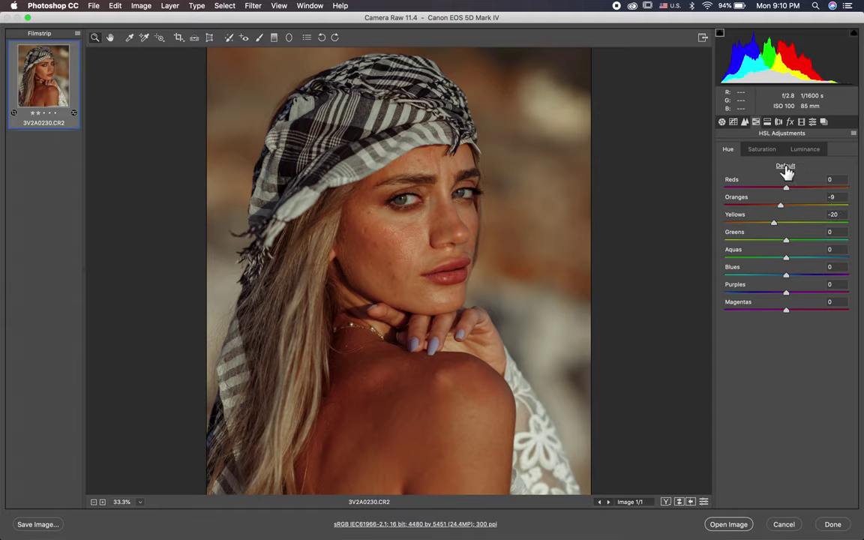
click(763, 149)
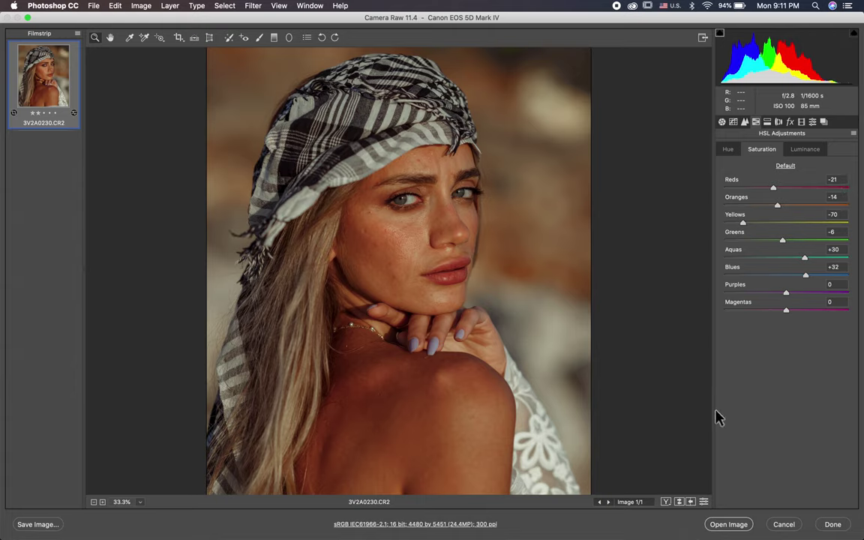
click(701, 504)
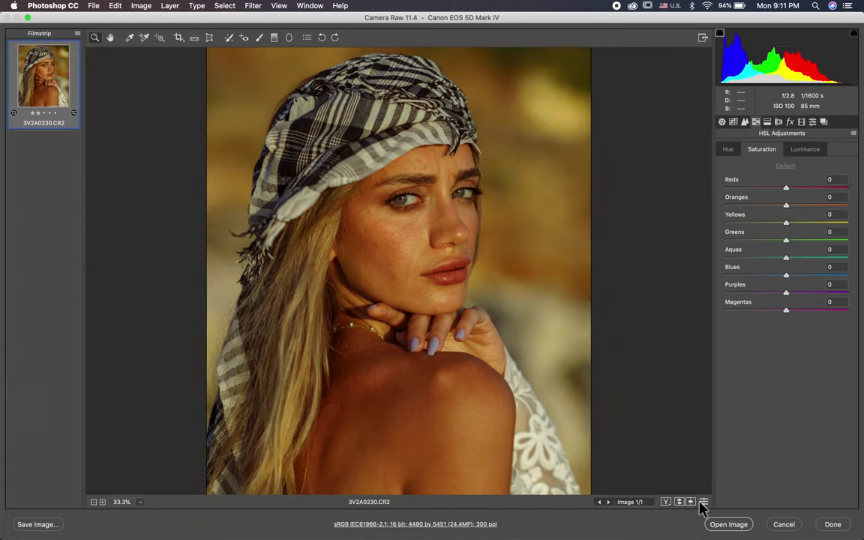
click(703, 503)
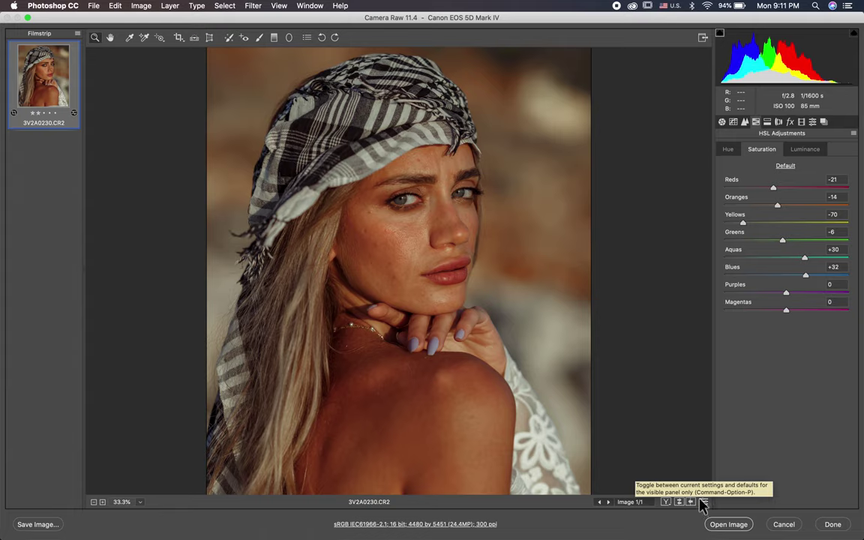
click(805, 149)
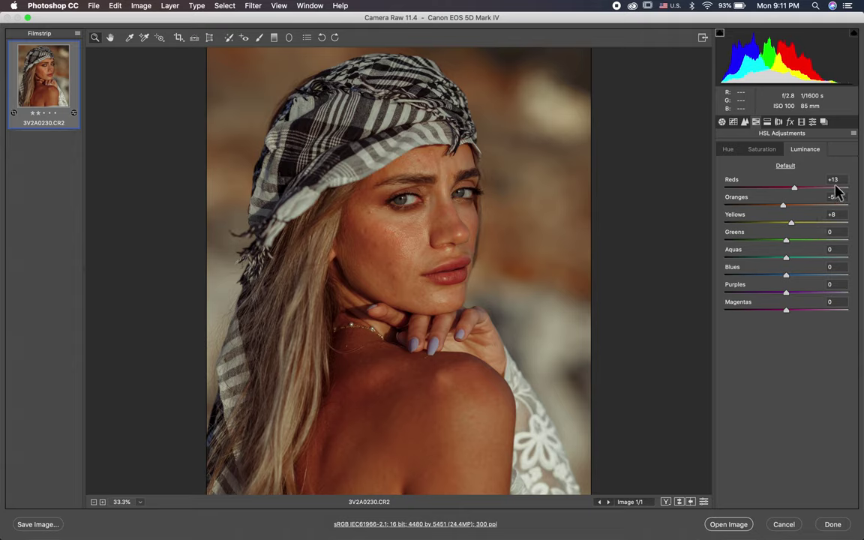
Step: Review the Split Toning and Basic adjustments, comparing each set with its defaults on the portrait
click(778, 123)
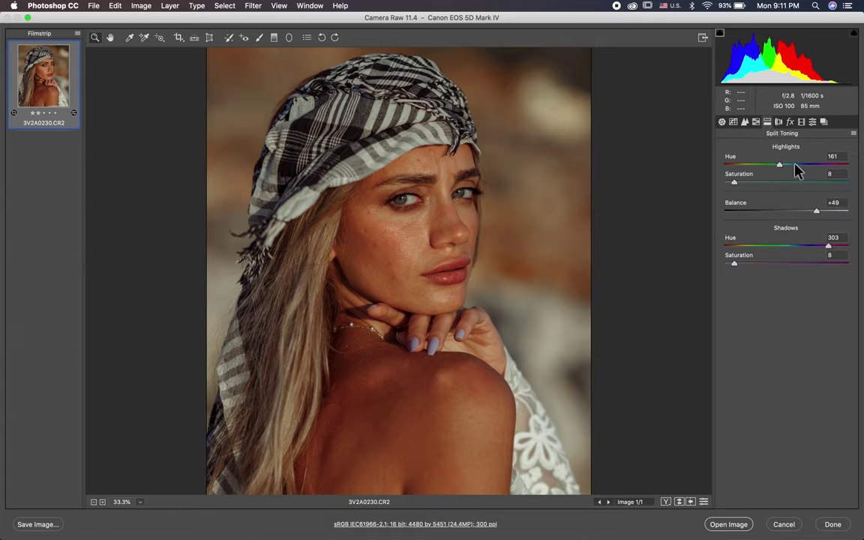
click(704, 501)
click(703, 502)
click(703, 502)
click(704, 502)
click(722, 122)
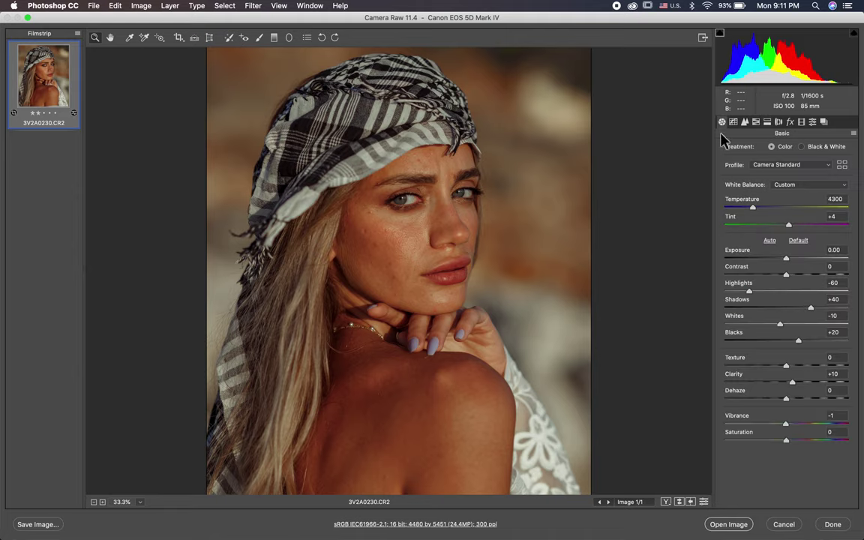
click(703, 502)
click(703, 502)
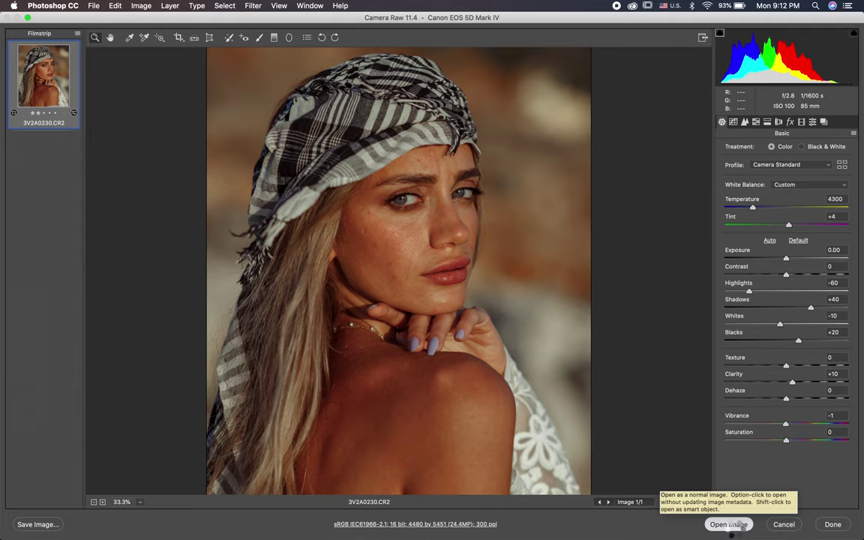
Step: Open the developed raw photo as a normal image and push the hair beside the neck outward in Liquify with a 1000-pixel brush
click(728, 524)
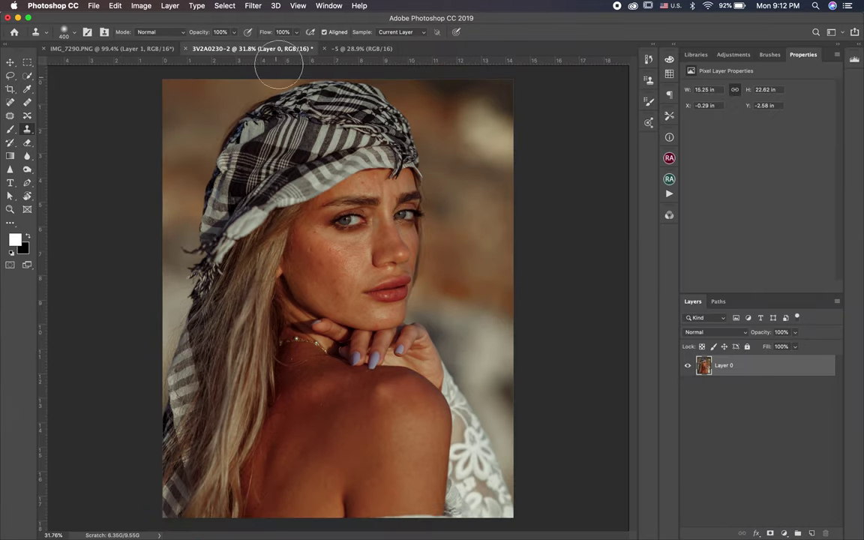
click(253, 6)
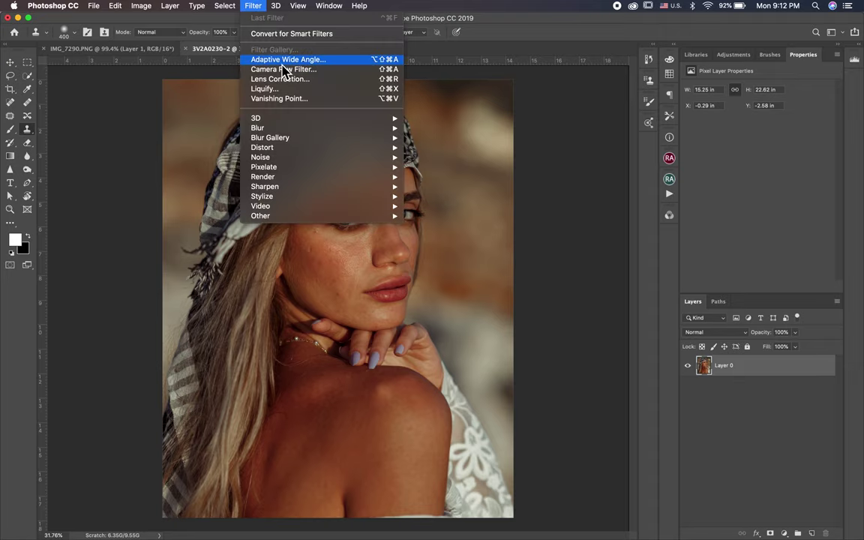
click(285, 90)
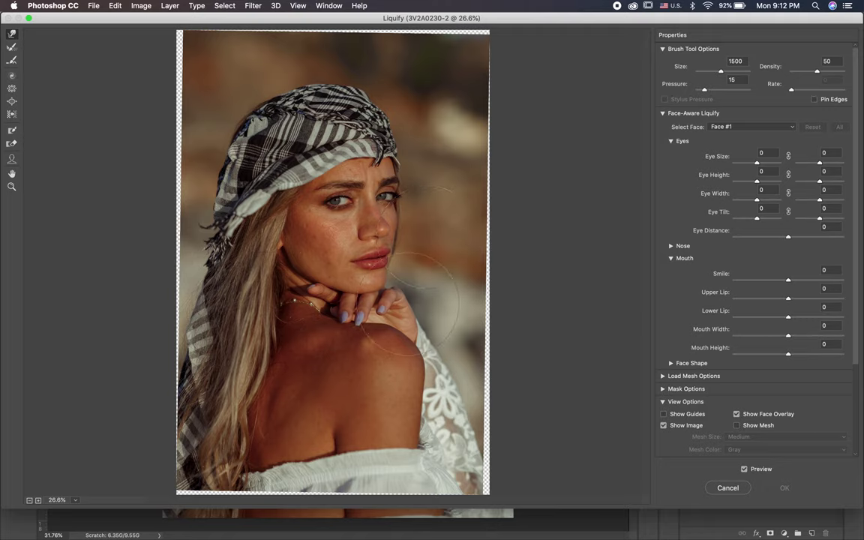
key(bracketleft)
key(bracketleft)
key(bracketleft)
key(bracketleft)
key(bracketleft)
drag(319, 289, 276, 257)
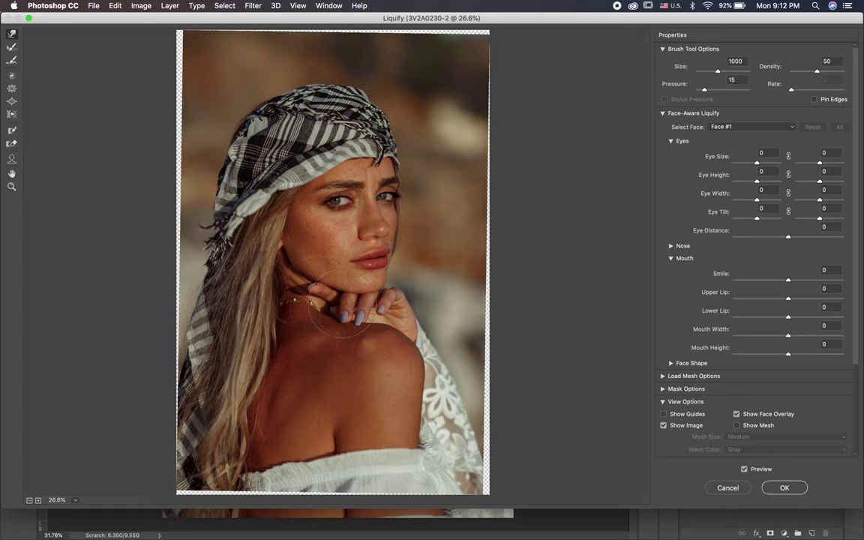
Step: Nudge the front edge of the headscarf inward with a smaller warp brush, enlarge the brush to 1200, and apply Liquify
key(bracketleft)
key(bracketleft)
key(bracketleft)
drag(402, 144, 396, 147)
key(bracketright)
key(bracketright)
key(bracketright)
key(bracketright)
key(bracketright)
key(bracketright)
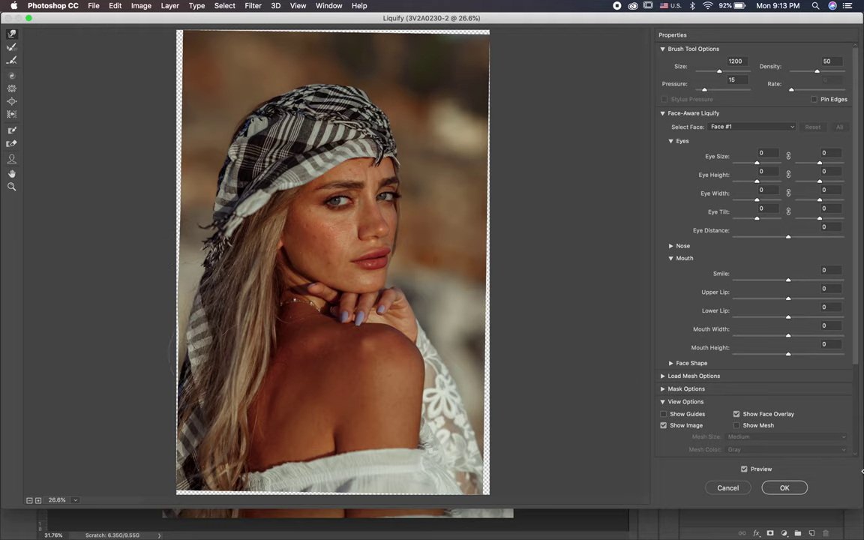
click(785, 488)
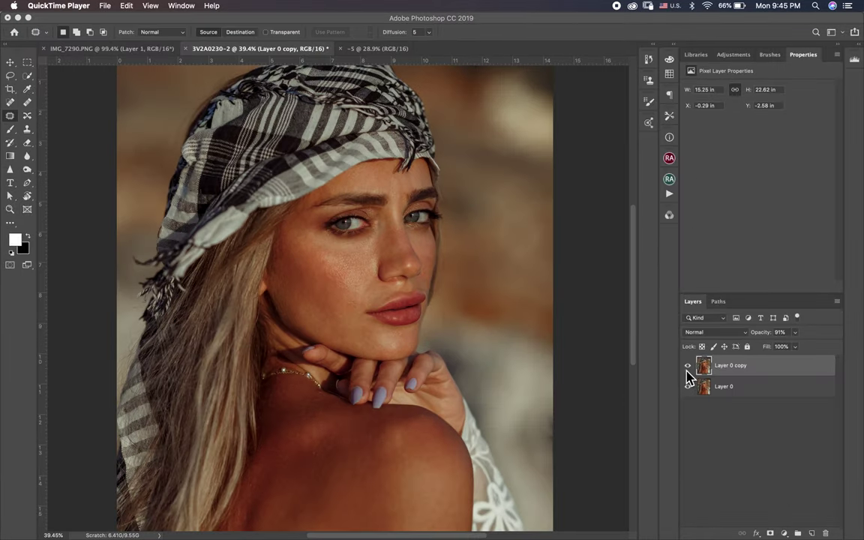
Step: Compare the portrait with and without the retouched Layer 0 copy and examine the result at different magnifications
click(690, 370)
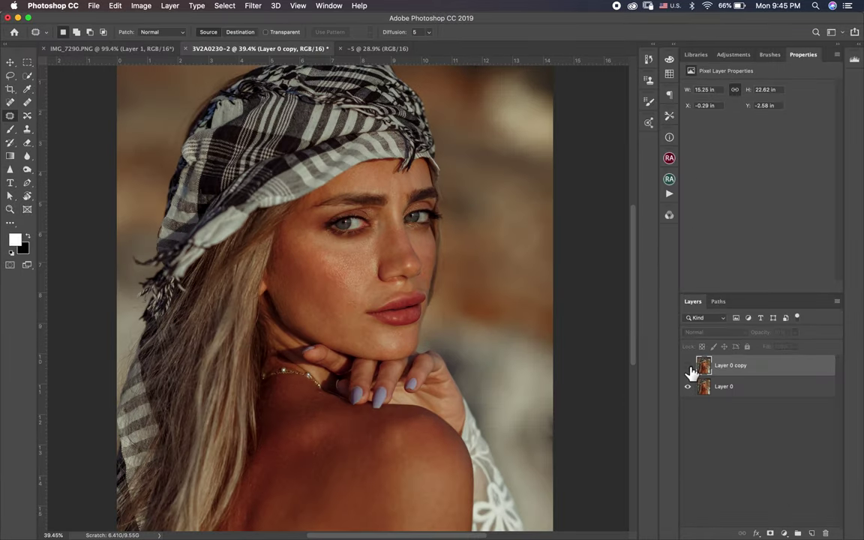
click(689, 368)
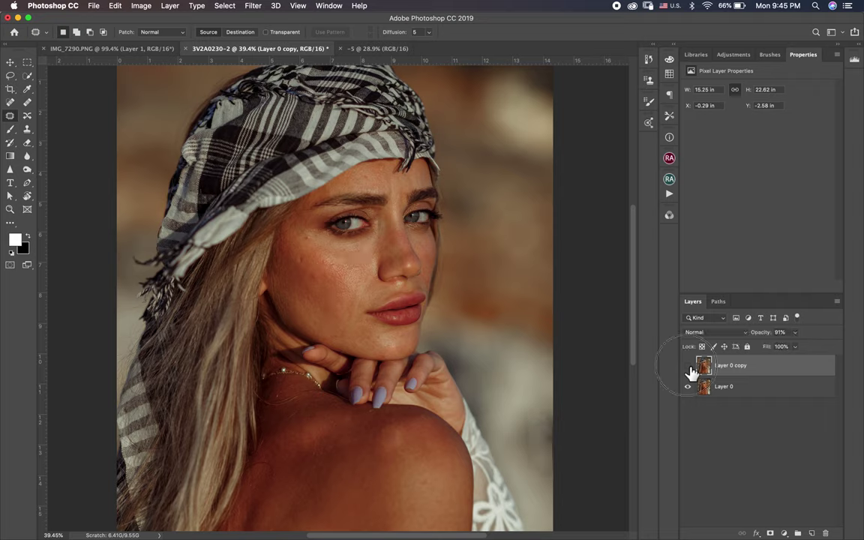
click(689, 368)
click(688, 367)
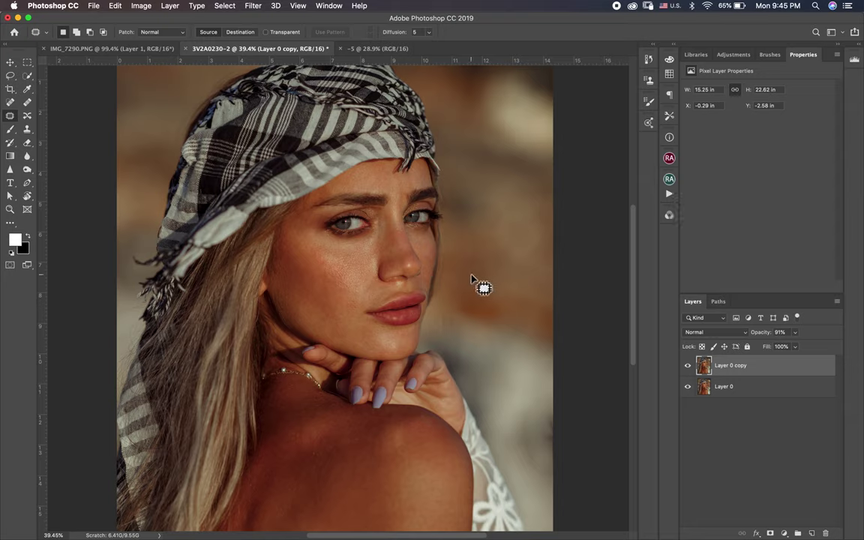
scroll(360, 347, down, 3)
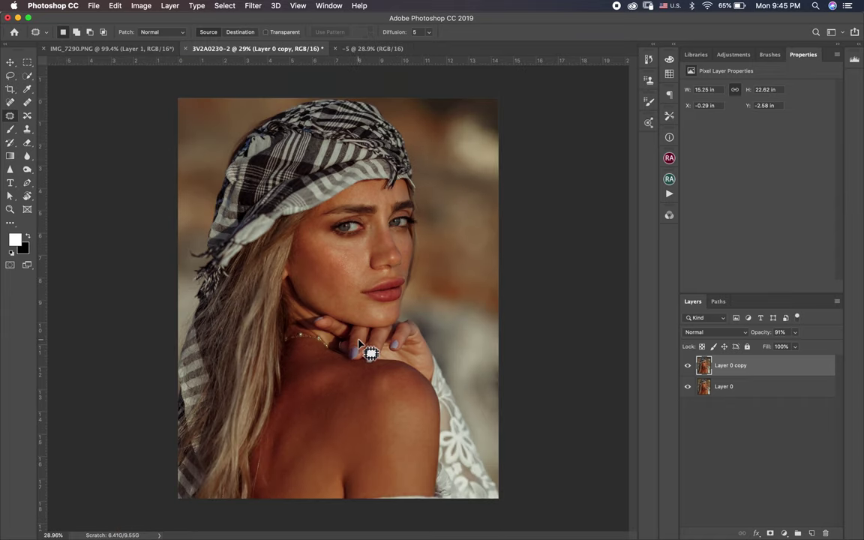
scroll(360, 346, up, 2)
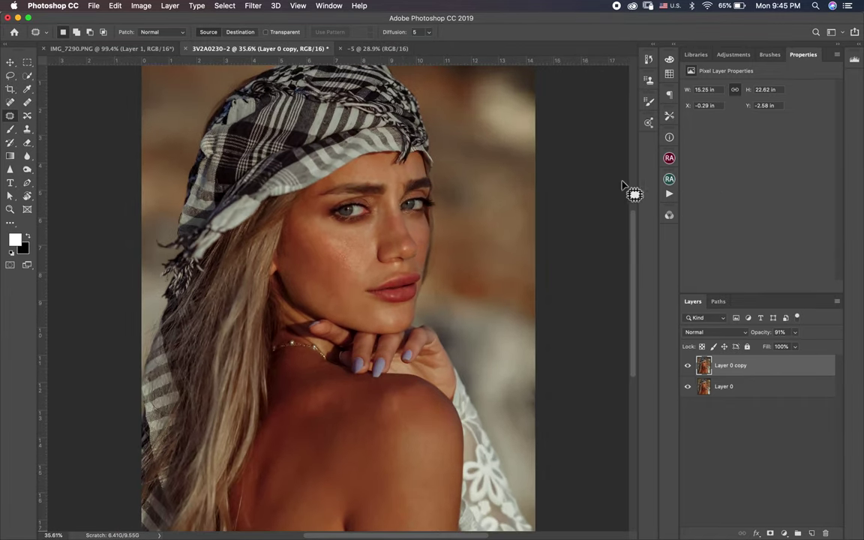
Step: Run the RA - Corrective D&B (Normal) action to add the dodge and burn layer group
click(670, 194)
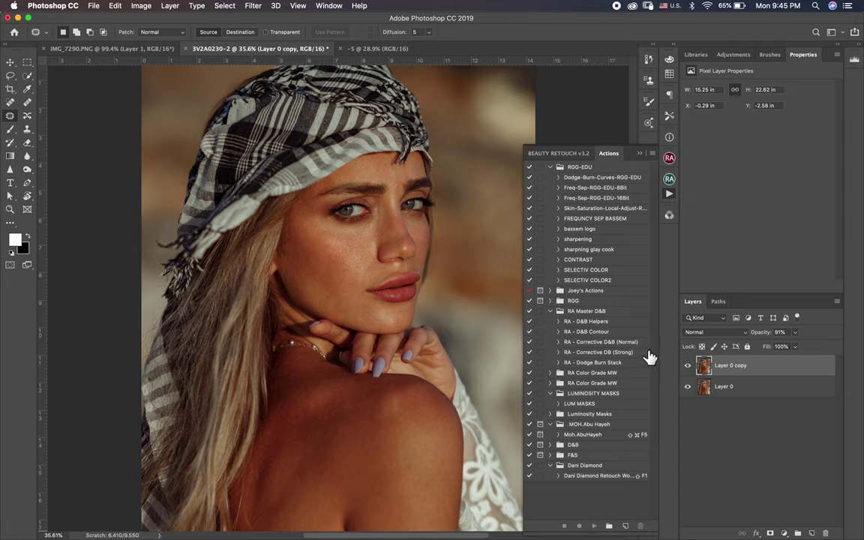
click(589, 342)
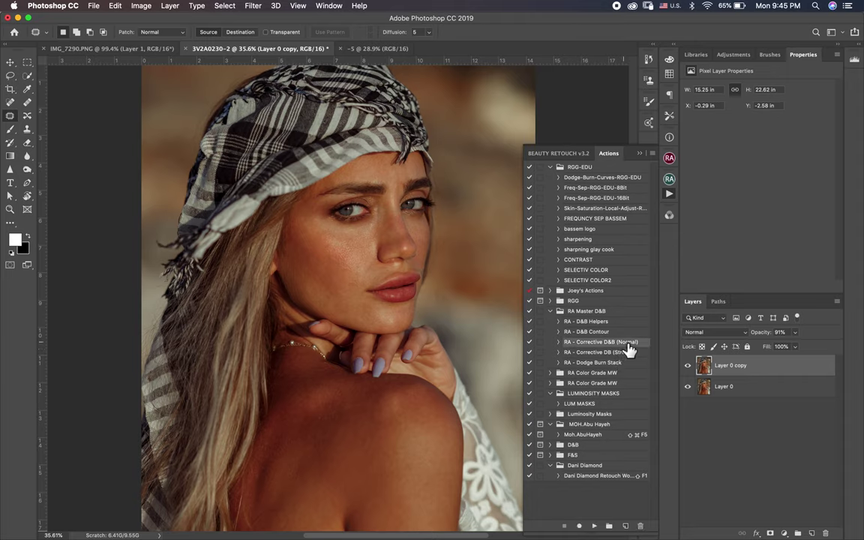
click(594, 526)
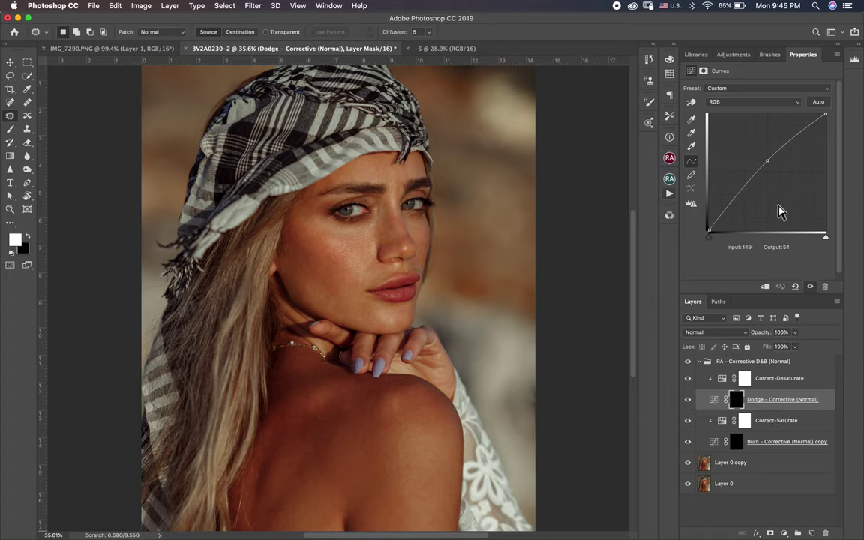
Step: Strengthen the Dodge curve to input 114, output 170, and the Burn curve to input 131, output 85
drag(770, 165, 766, 155)
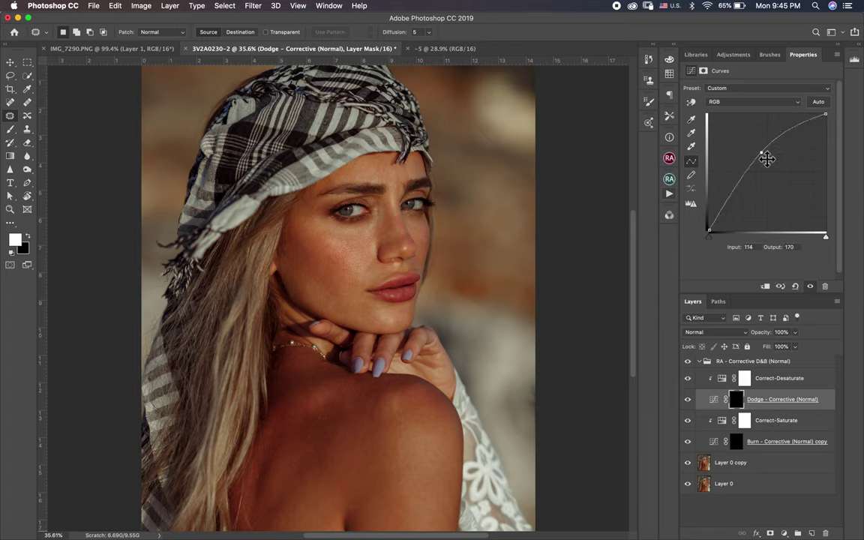
click(780, 448)
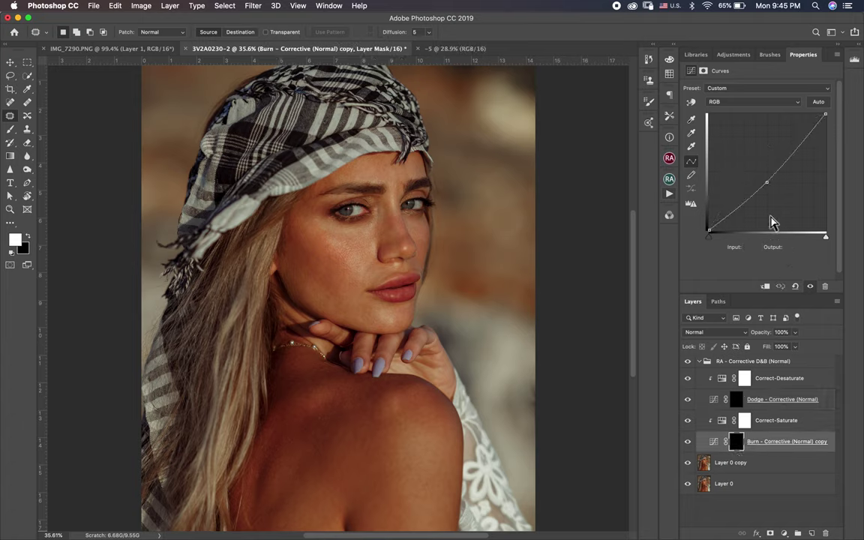
drag(772, 187, 776, 193)
drag(776, 197, 774, 193)
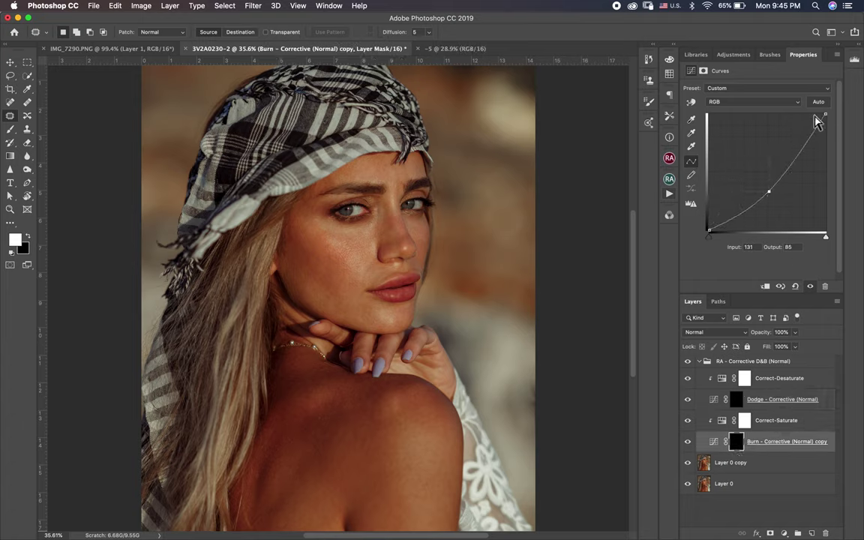
Step: Target the Dodge - Corrective (Normal) layer mask and set up the Brush tool with 2% flow
click(780, 382)
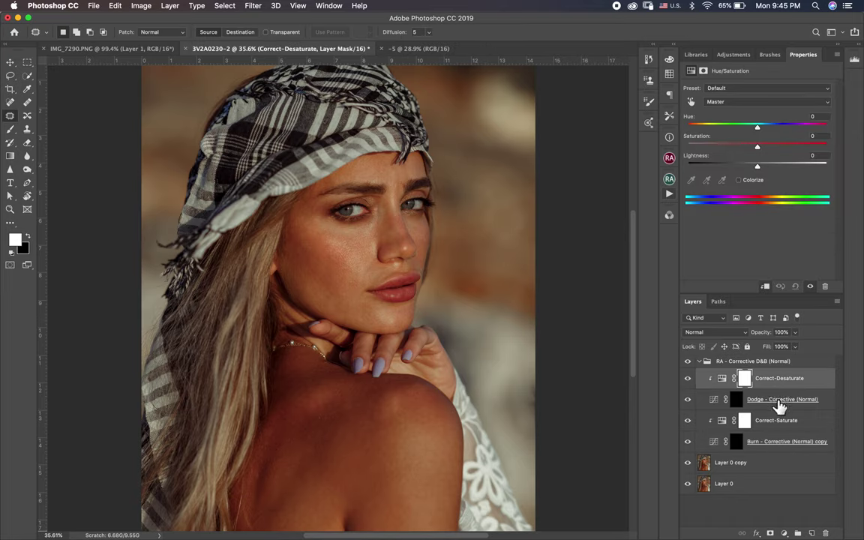
click(780, 399)
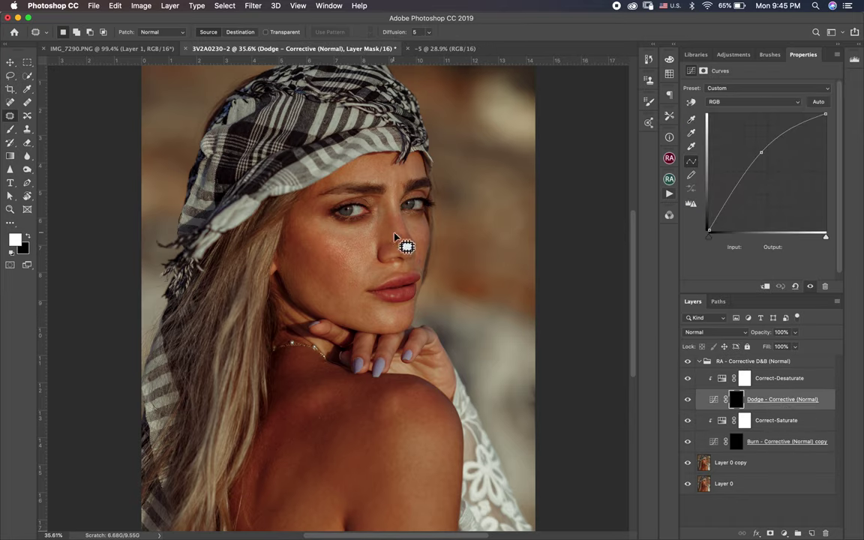
click(10, 129)
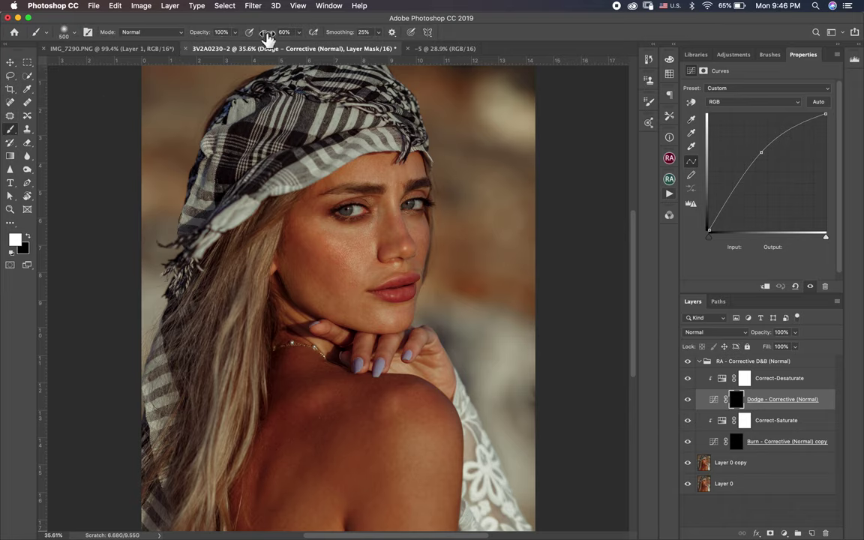
click(299, 32)
drag(301, 48, 271, 53)
Step: Dodge the uneven dark patches on the face with the soft white brush, reducing its size from 175 to about 70 pixels
scroll(386, 150, down, 3)
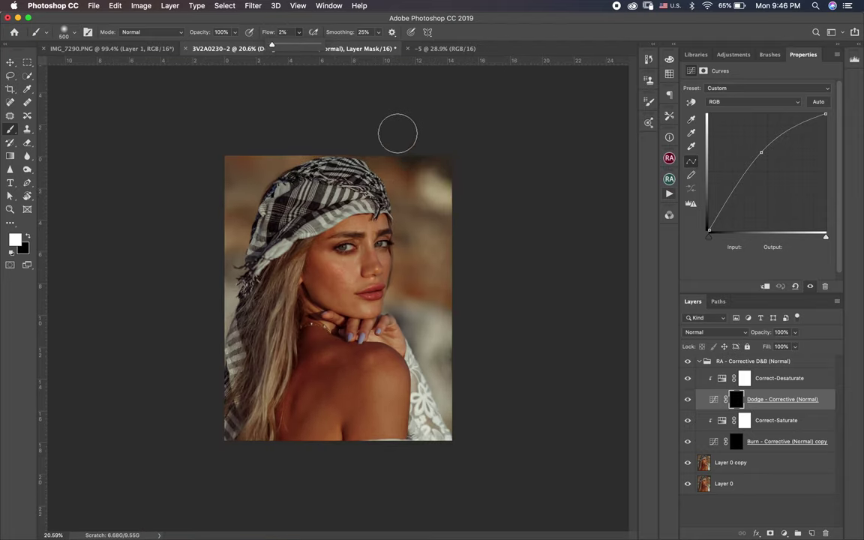
key(bracketleft)
key(bracketleft)
key(bracketleft)
key(bracketleft)
key(bracketleft)
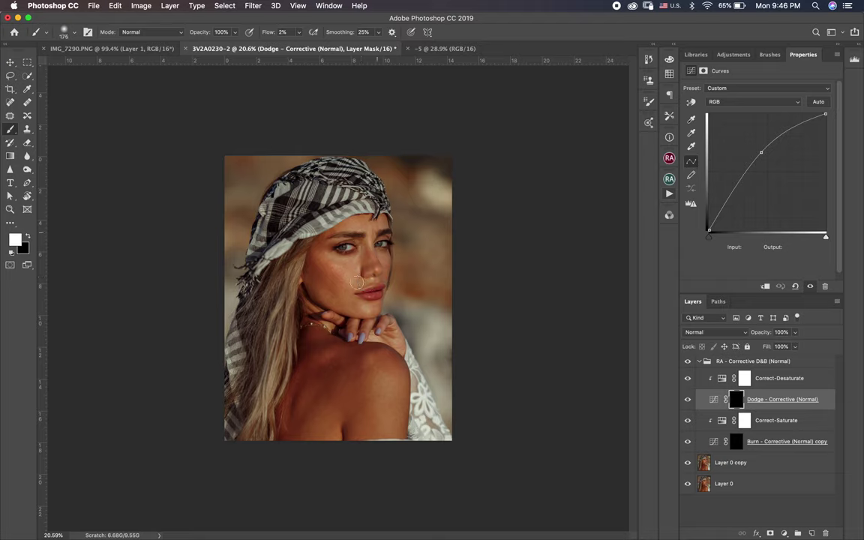
key(bracketleft)
key(bracketleft)
key(bracketleft)
key(bracketleft)
scroll(339, 302, up, 3)
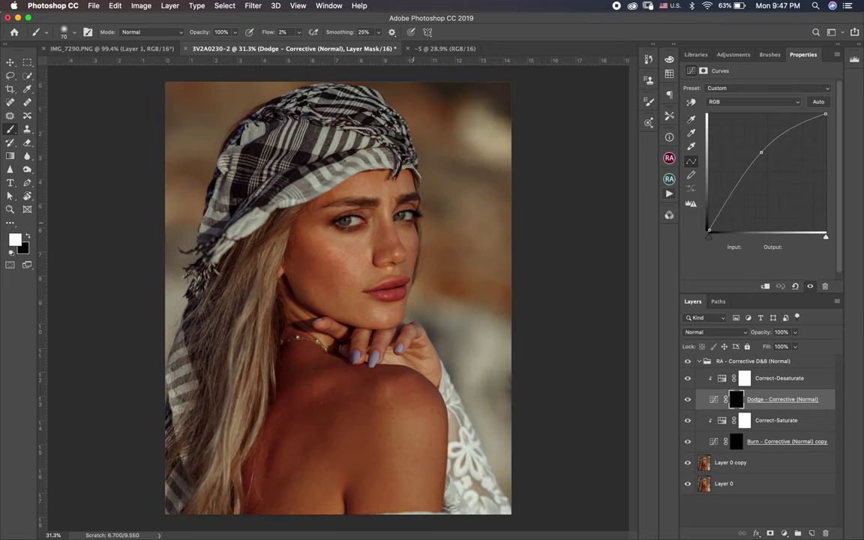
Step: Refine the facial dodging with a 30 to 50 pixel brush, and set the Correct-Desaturate layer's saturation to -9
key(bracketright)
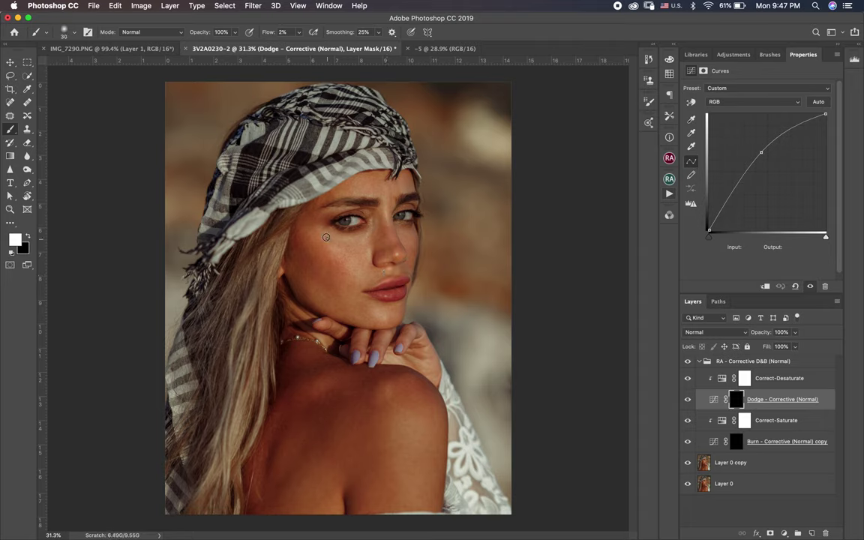
key(bracketright)
key(bracketright)
key(bracketleft)
key(alt+bracketright)
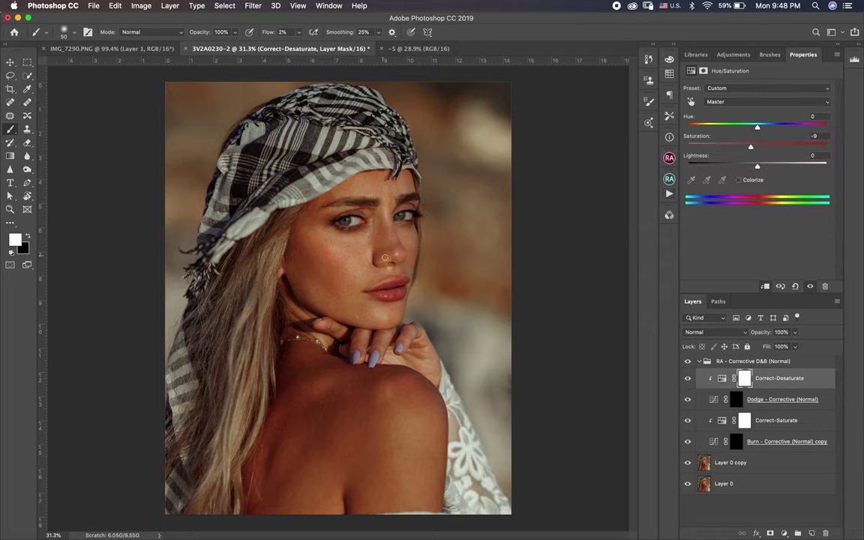
key(F2)
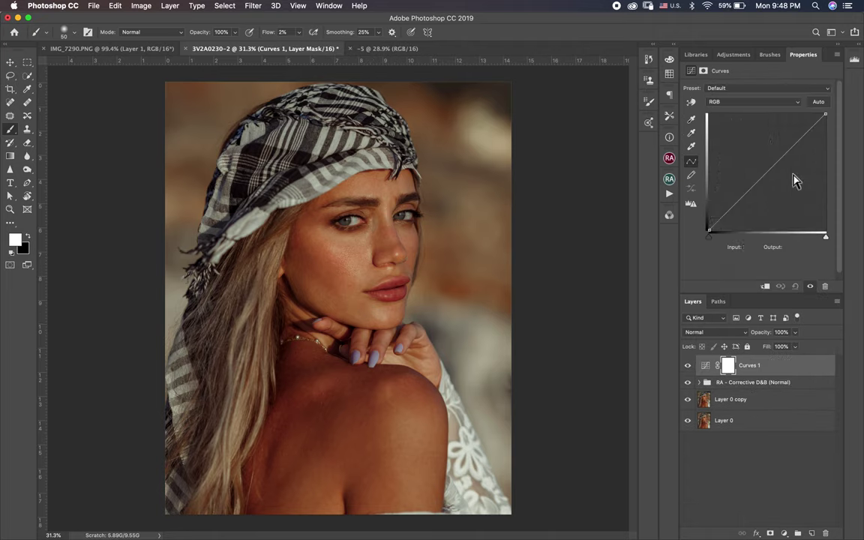
drag(780, 161, 780, 146)
key(ctrl+alt+z)
key(ctrl+alt+z)
key(ctrl+alt+z)
key(ctrl+alt+z)
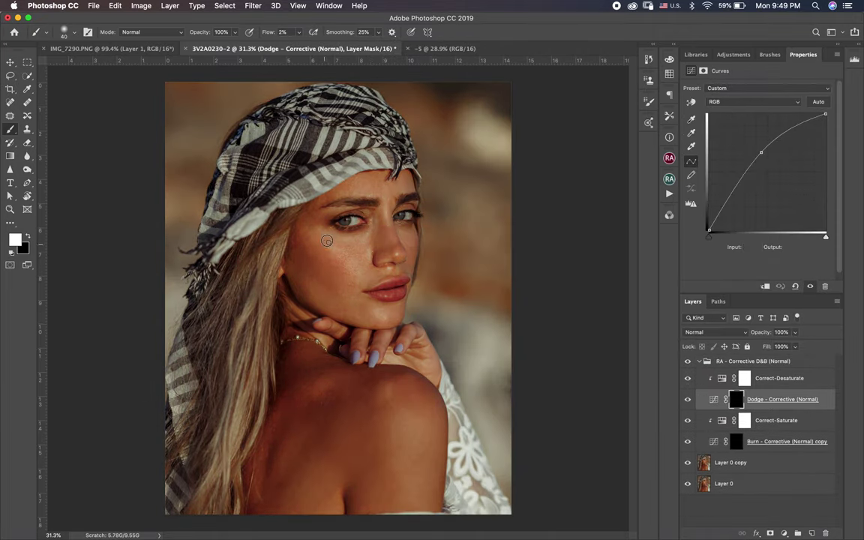
Step: Burn the overly bright patches on the cheek and forehead on the Burn - Corrective (Normal) copy mask with a brush of about 45 pixels
scroll(336, 293, up, 1)
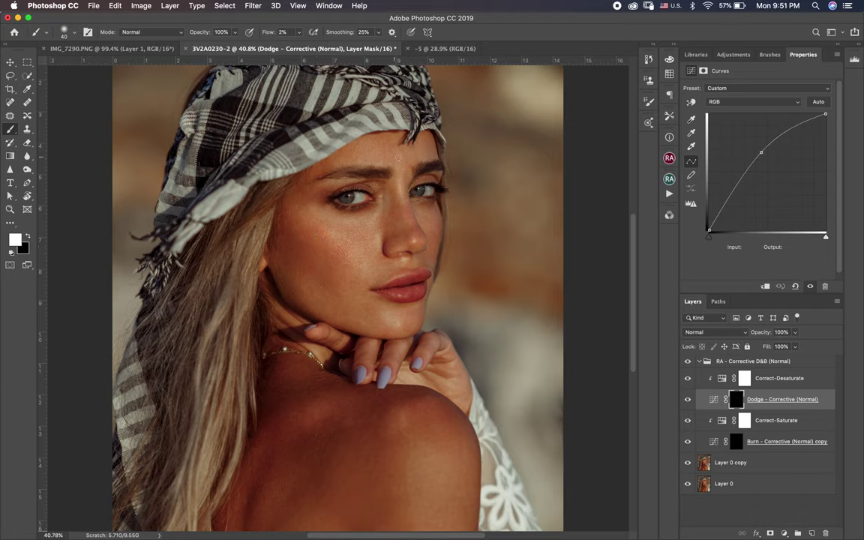
scroll(583, 274, down, 2)
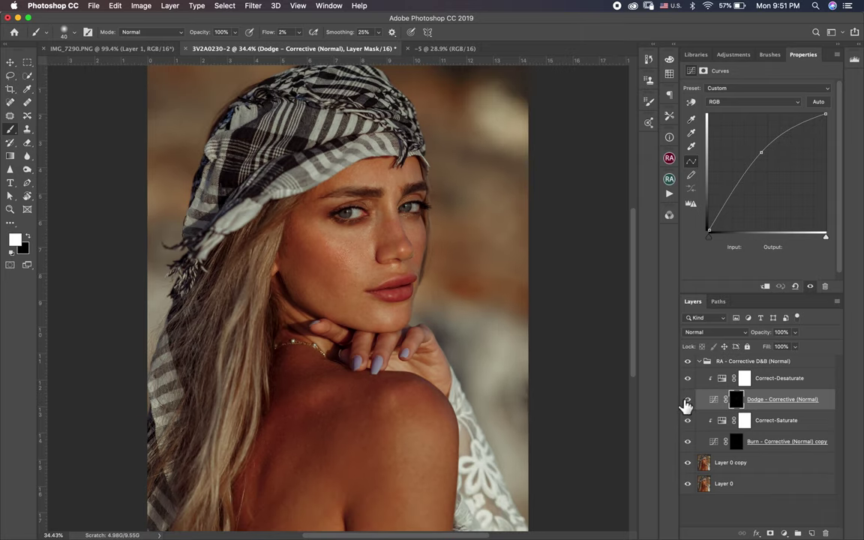
click(720, 441)
mouse_move(311, 244)
mouse_down()
mouse_move(323, 279)
mouse_move(308, 257)
mouse_up()
key(bracketleft)
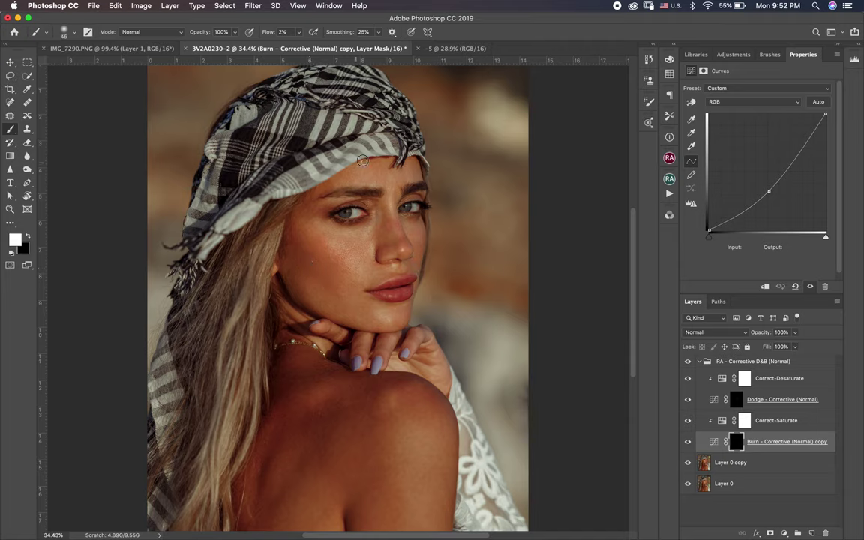
Step: Return to the Dodge - Corrective (Normal) mask and lighten the dark patches around the mouth and cheek with a 35 to 50 pixel brush
key(alt+bracketright)
key(alt+bracketright)
key(alt+bracketright)
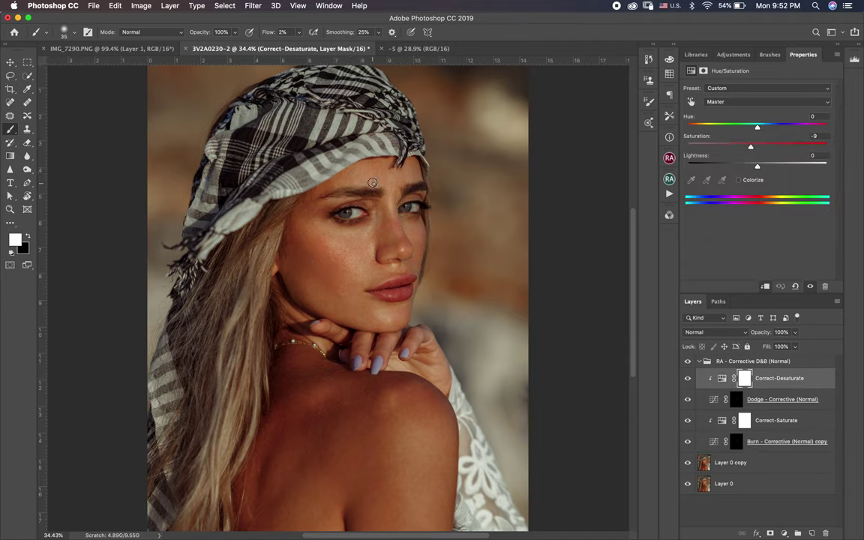
key(bracketright)
scroll(338, 300, up, 2)
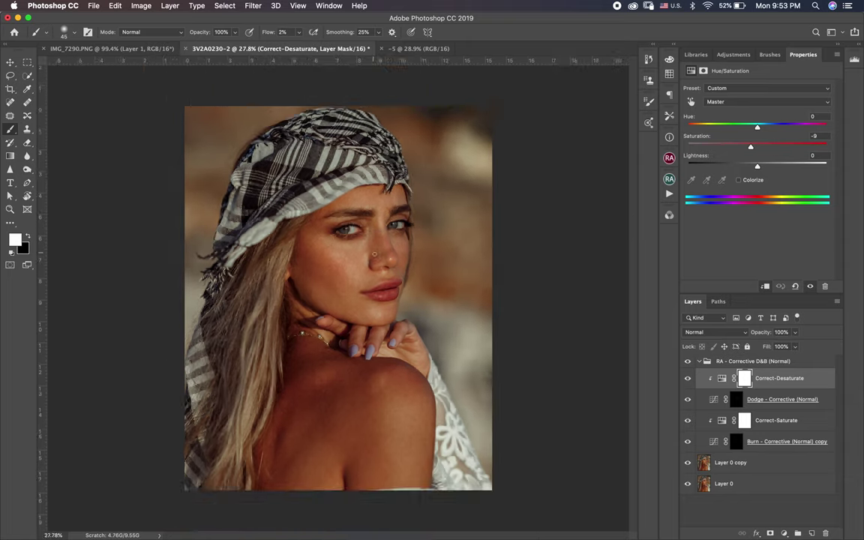
click(766, 403)
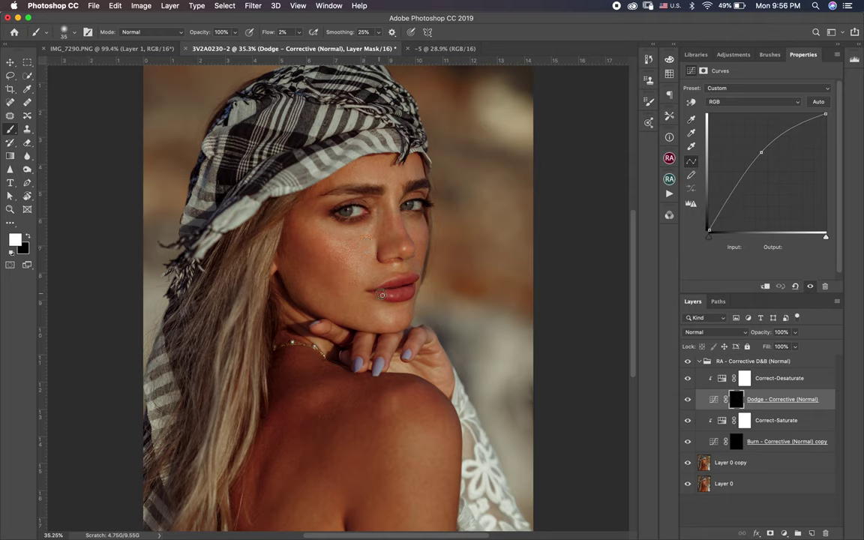
key(bracketright)
key(bracketright)
key(bracketright)
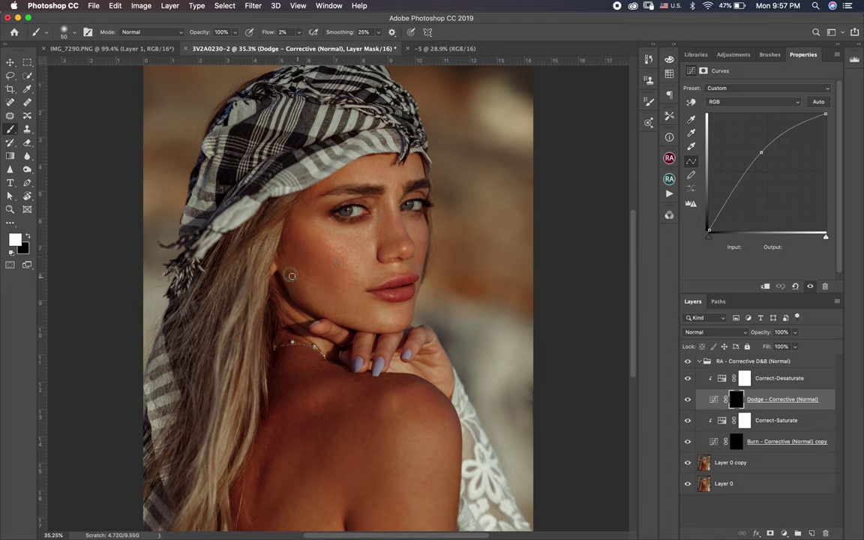
Step: Dodge the broader uneven area of the cheek with a larger brush, and compare the face with the Dodge layer hidden and shown
key(bracketright)
key(bracketright)
key(bracketright)
key(bracketright)
key(bracketright)
click(688, 400)
click(688, 400)
Step: Dodge the smaller dark patches around the mouth and chin with the brush reduced to about 45 pixels
key(bracketleft)
key(bracketleft)
key(bracketleft)
key(bracketleft)
key(bracketleft)
key(bracketleft)
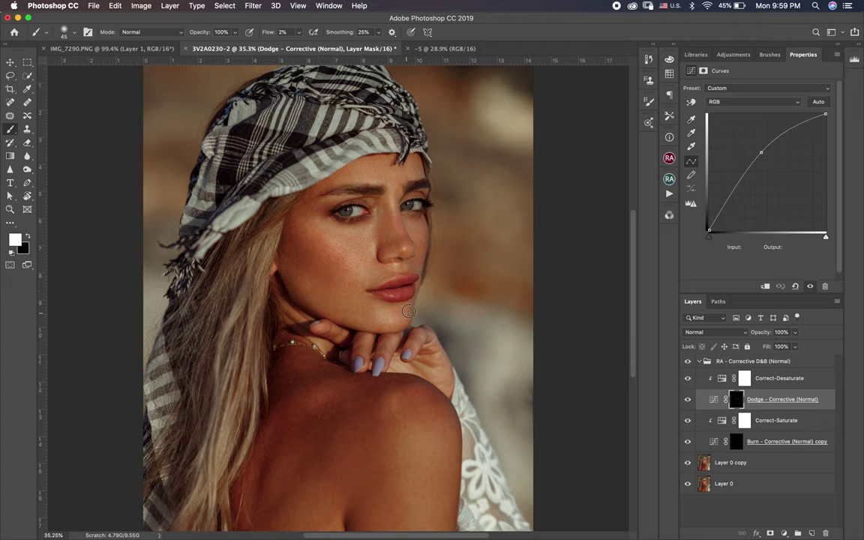
Step: Touch up the bridge of the nose on the Burn - Corrective (Normal) copy mask at 40 pixels, and return to the Dodge mask
key(alt+bracketleft)
key(alt+bracketleft)
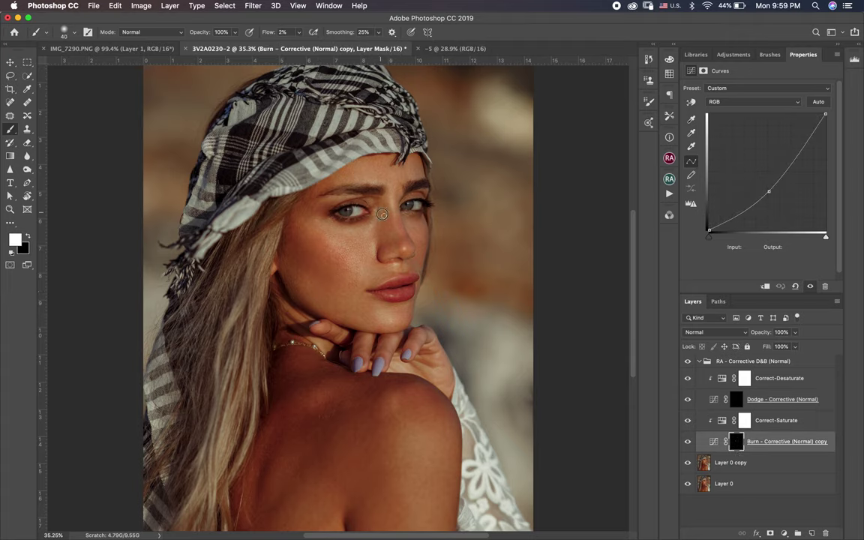
key(alt+bracketright)
key(alt+bracketright)
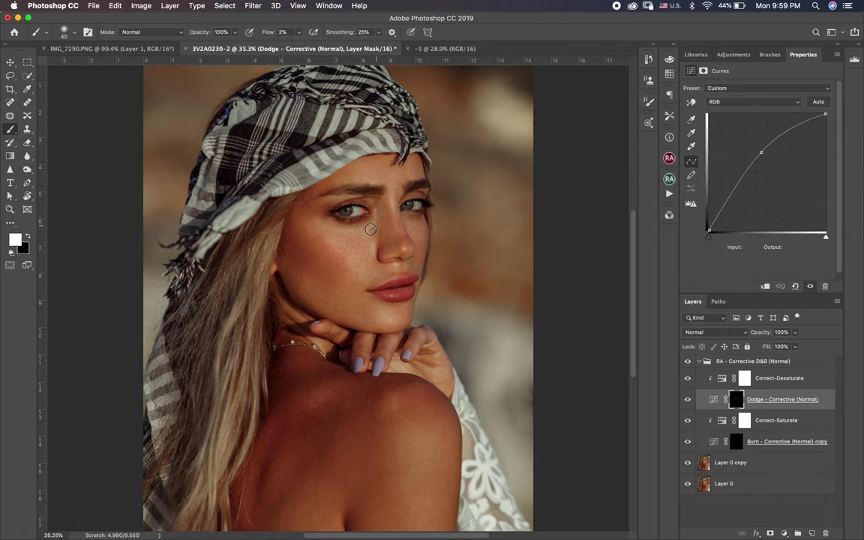
Step: Dodge the dark area by the inner eye corner with a 10 to 15 pixel brush, and check the whole portrait with the Dodge layer hidden
scroll(385, 225, up, 5)
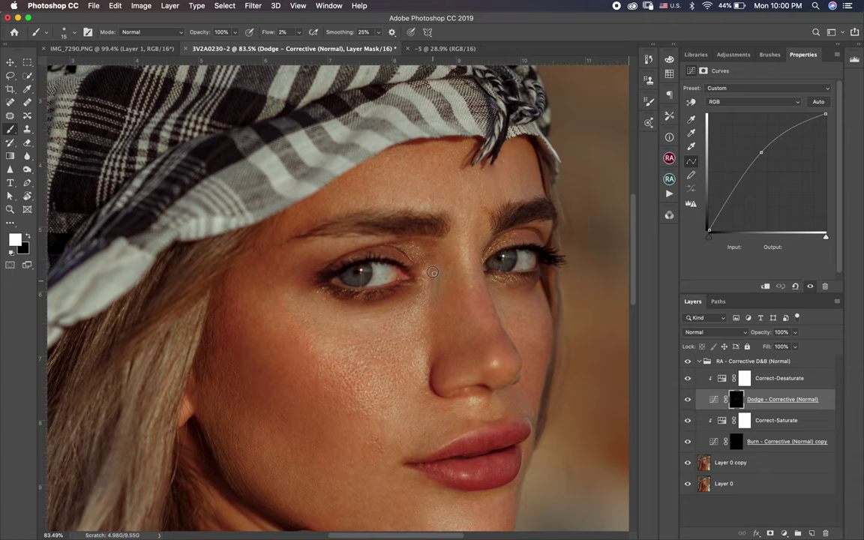
key(bracketright)
key(bracketleft)
scroll(395, 243, down, 10)
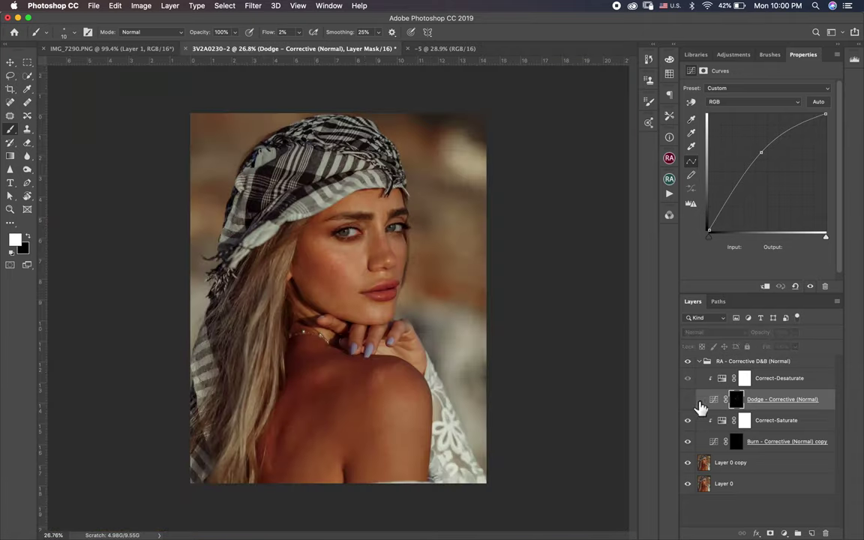
Step: Continue dodging the face on the Dodge - Corrective (Normal) mask with white, enlarging the brush from 25 to 35 pixels
scroll(372, 215, up, 10)
key(x)
key(x)
scroll(369, 289, down, 3)
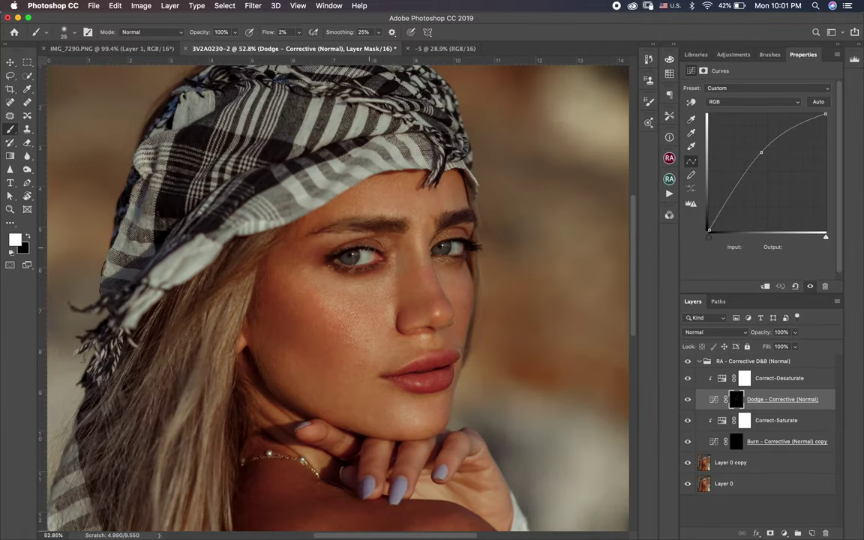
key(bracketright)
key(bracketright)
key(bracketright)
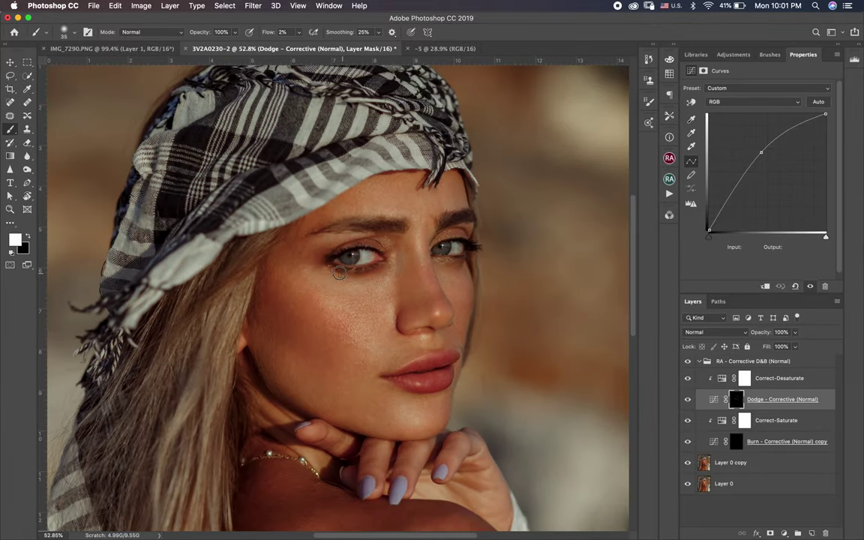
Step: Lighten the shadow beneath the nearer eye with a fine dodge stroke, using a smaller brush
key(bracketleft)
key(bracketleft)
key(bracketleft)
drag(336, 273, 369, 271)
key(bracketright)
key(bracketleft)
key(bracketleft)
Step: Raise the brush flow to 4% and dodge small details around the nose, lips and lower eyelid with an 8 to 15 pixel brush
scroll(437, 259, up, 3)
scroll(420, 247, down, 1)
scroll(401, 239, up, 1)
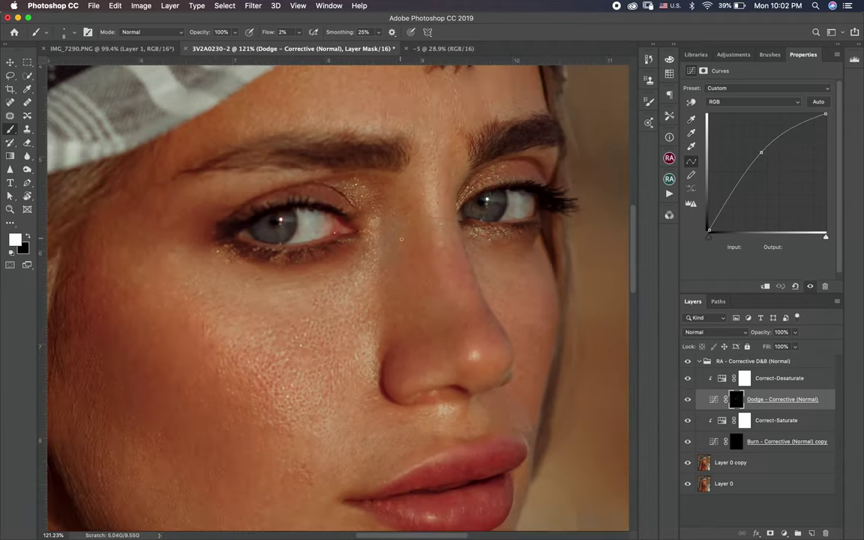
drag(268, 31, 274, 31)
scroll(394, 346, down, 3)
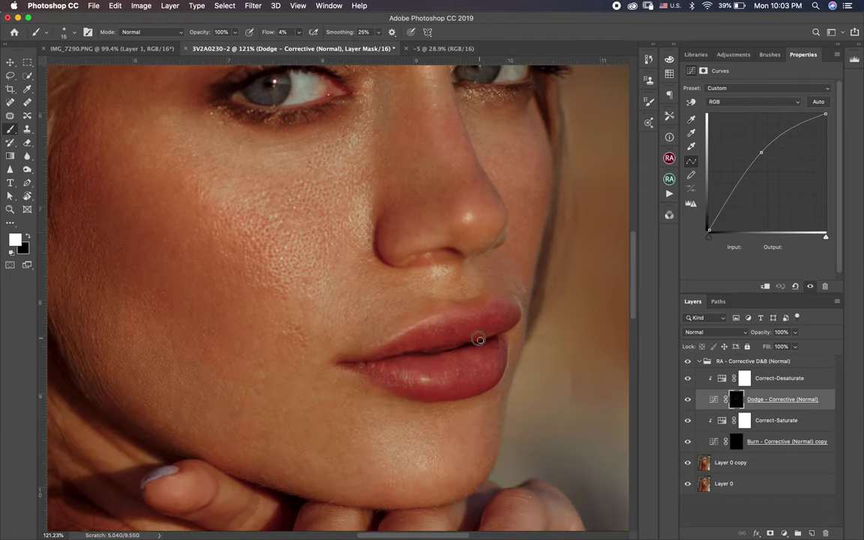
scroll(358, 331, up, 3)
scroll(312, 300, up, 1)
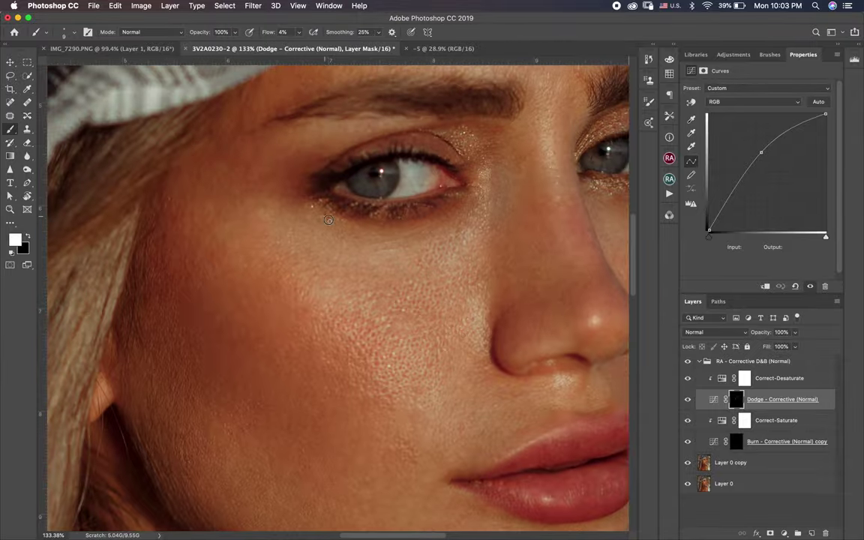
Step: Lower the brush flow to 1% and softly dodge the shoulder and back with a brush of about 100 pixels
scroll(329, 220, down, 7)
drag(274, 32, 264, 32)
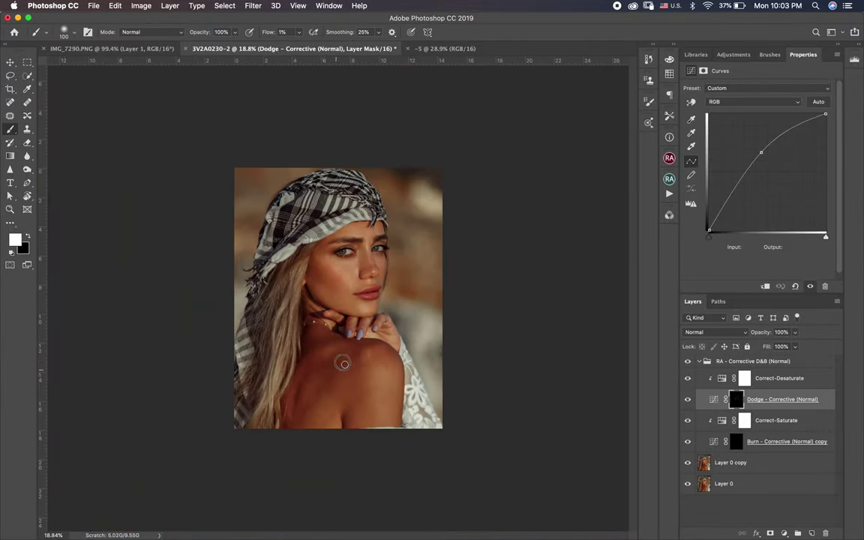
key(bracketleft)
key(bracketright)
key(bracketright)
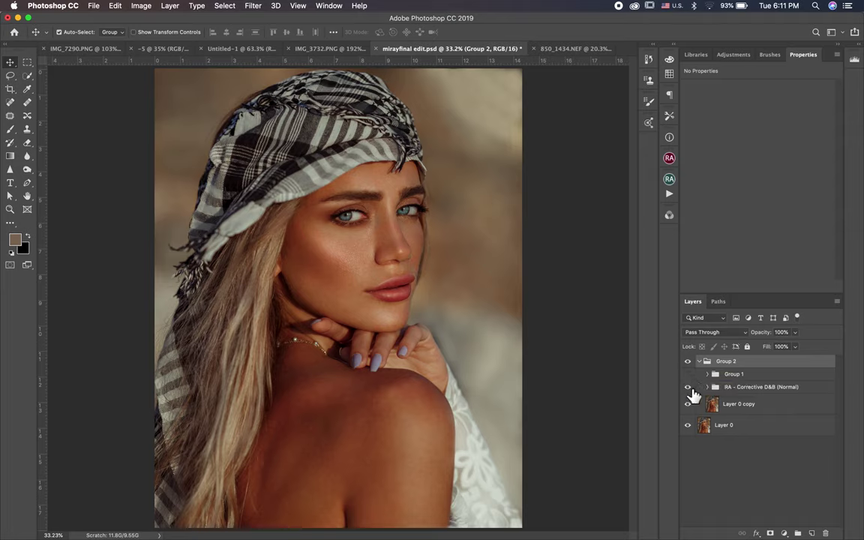
Step: Compare the finished edit before and after by toggling the visibility of the RA - Corrective D&B (Normal) group and Layer 0 copy
click(688, 387)
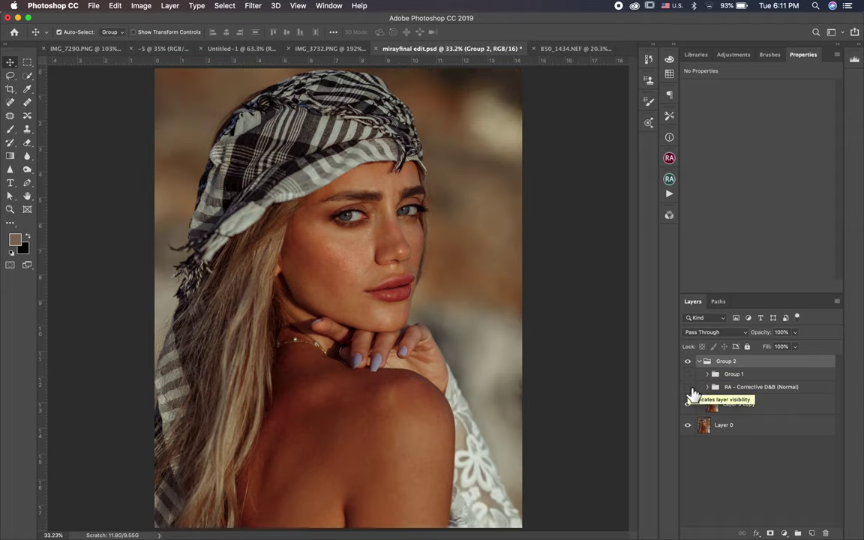
click(688, 387)
click(689, 387)
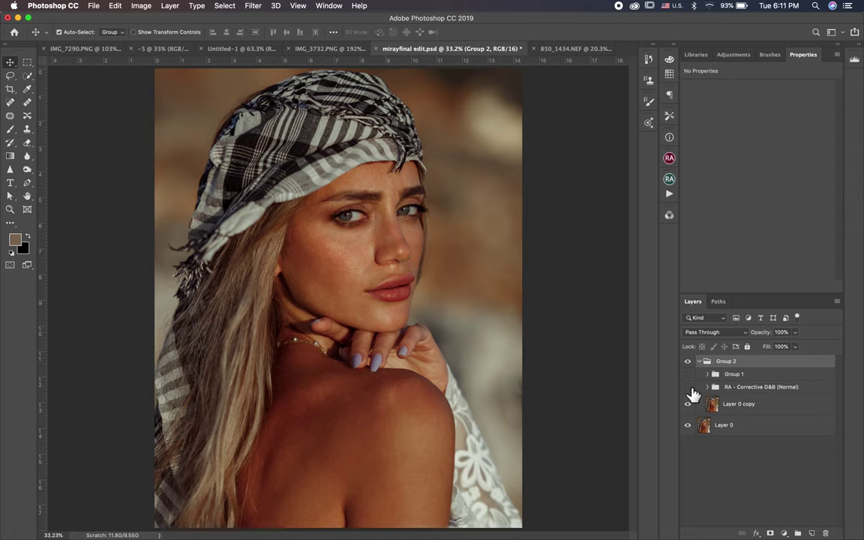
click(689, 388)
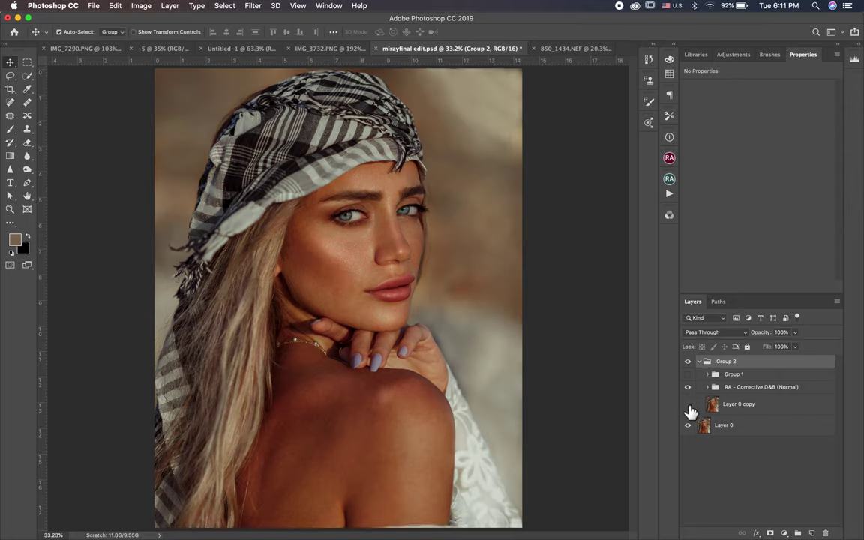
click(688, 404)
Step: Expand the RA - Corrective D&B (Normal) group and inspect its dodge and burn layers
click(710, 390)
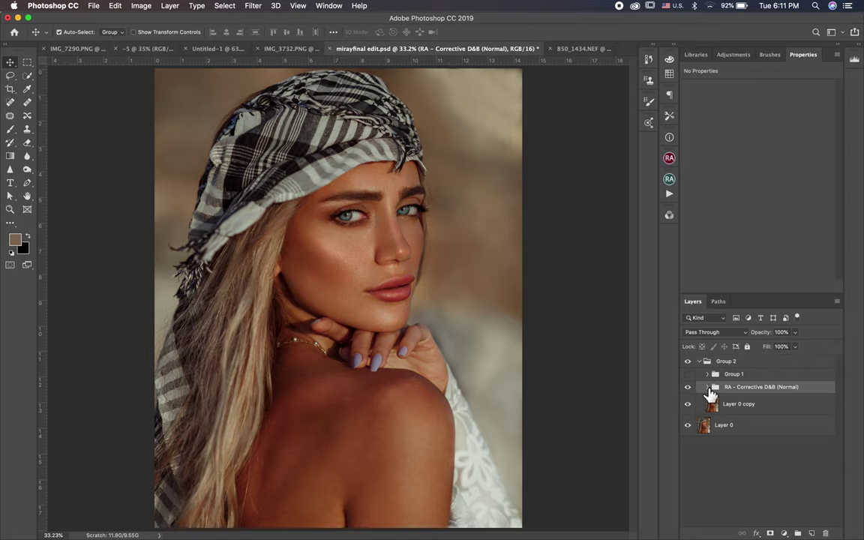
click(708, 387)
scroll(757, 424, down, 5)
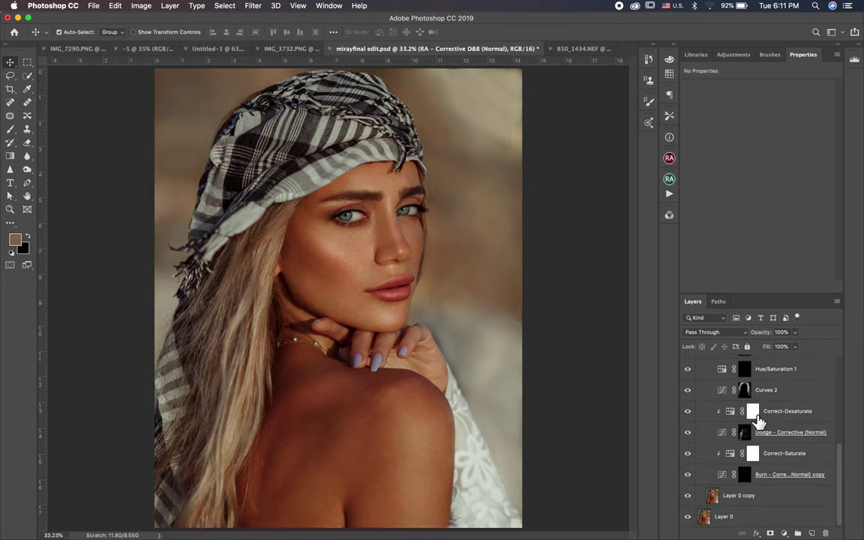